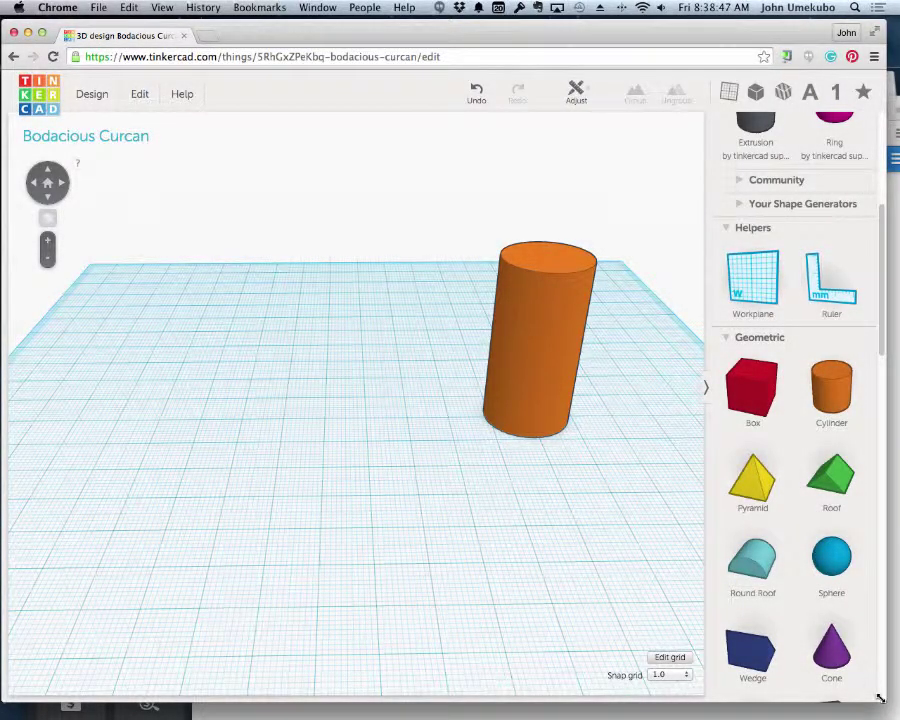
Step: Enlarge the browser window slightly and move the tall cylinder a short distance sideways on the workplane
drag(880, 699, 896, 714)
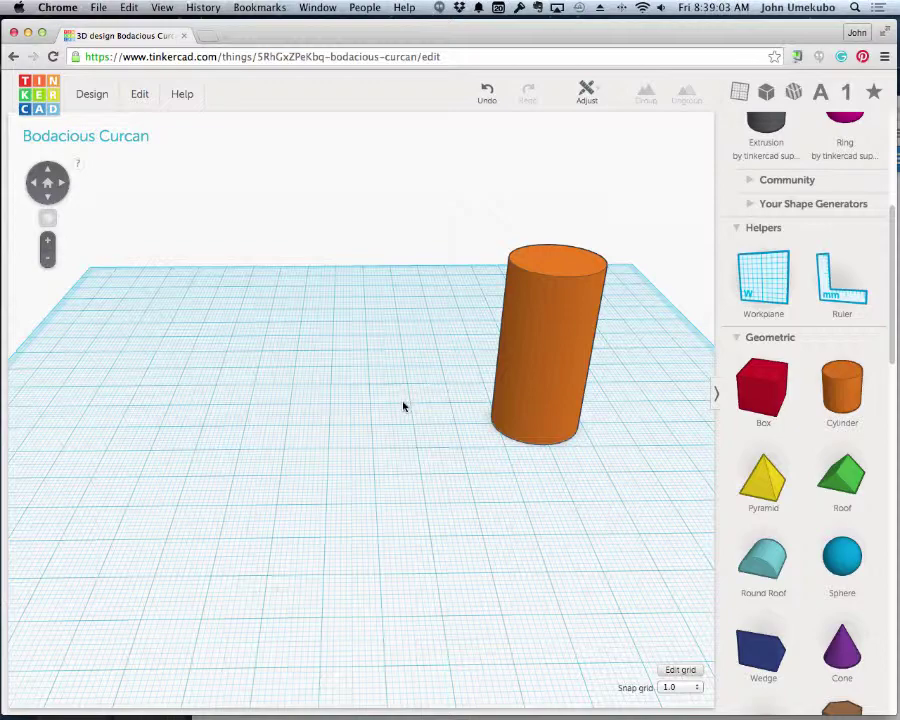
key(shift)
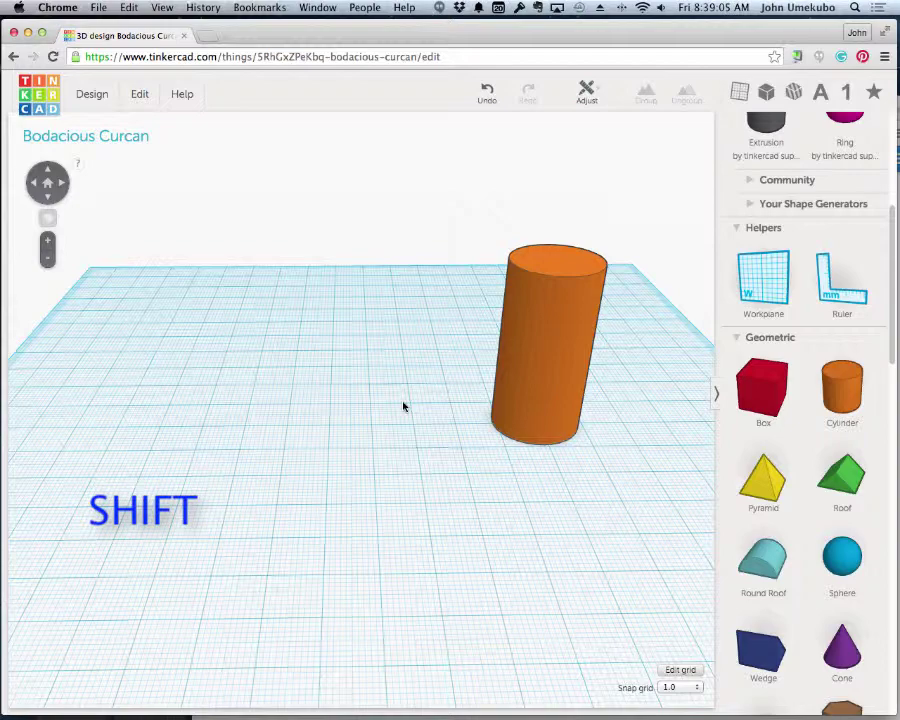
key(alt)
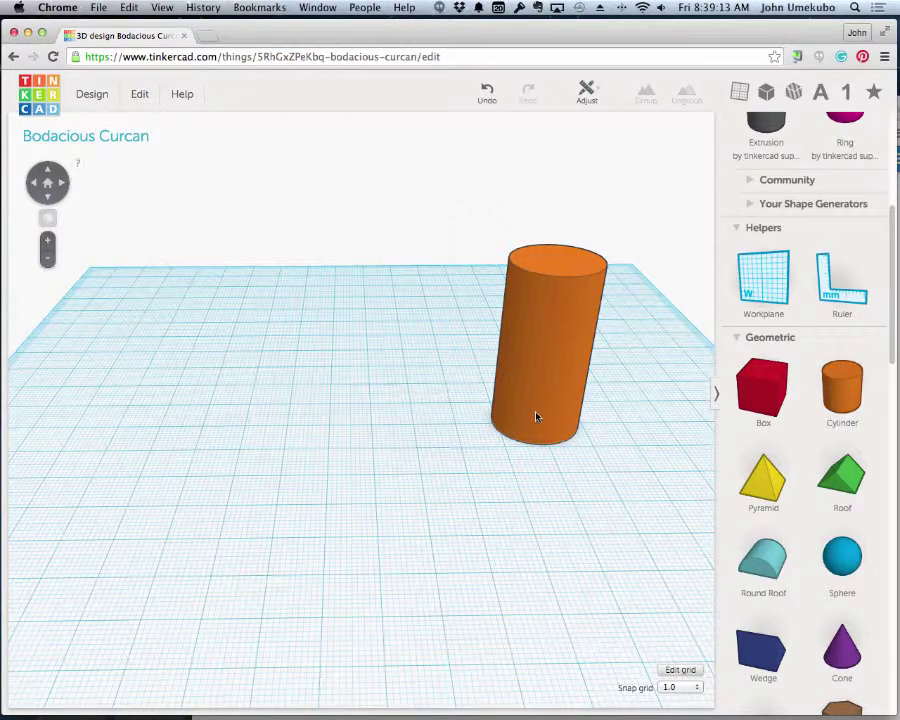
drag(536, 416, 562, 420)
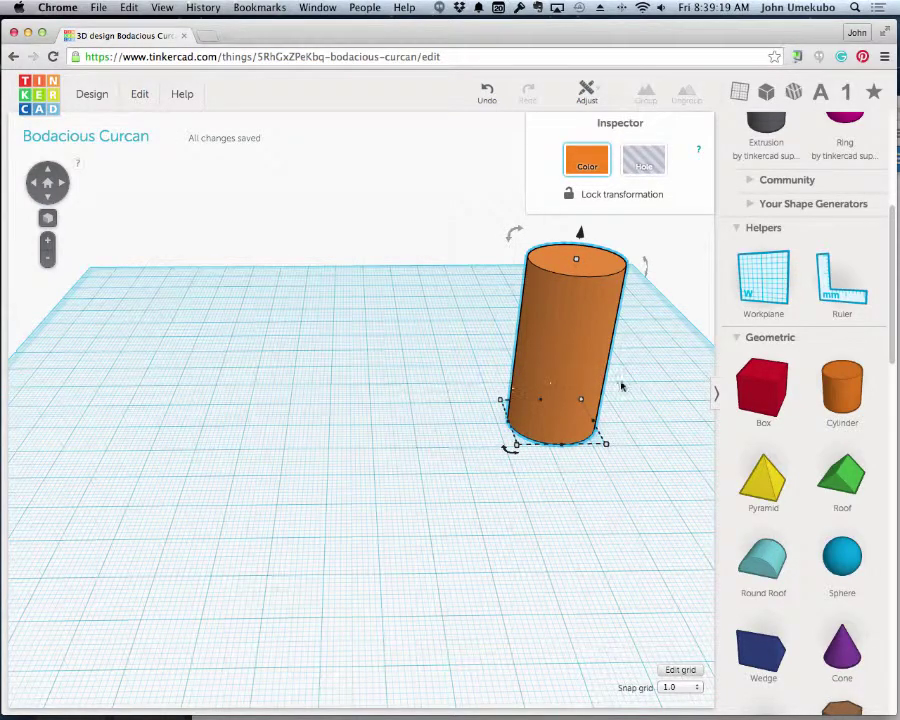
click(466, 388)
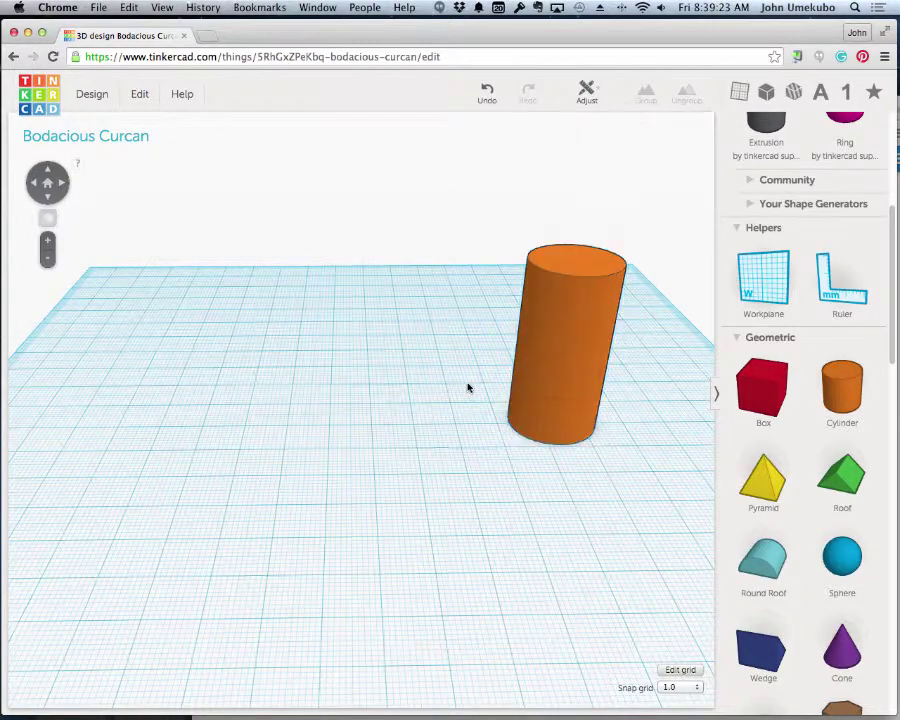
Step: Place a new default cylinder on the workplane beside the tall one and delete it again
click(593, 362)
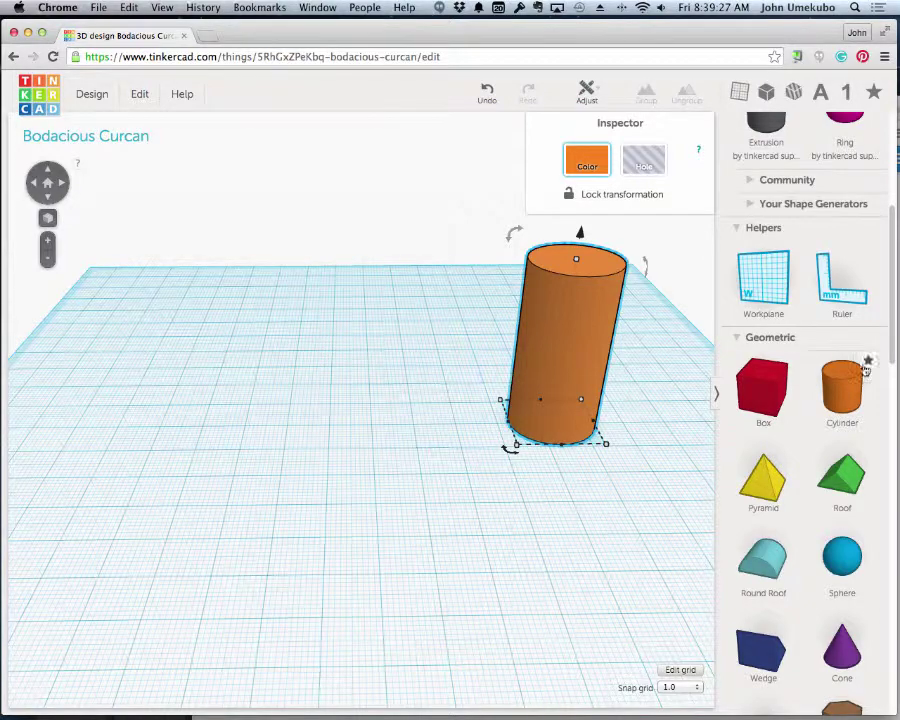
drag(849, 387, 314, 427)
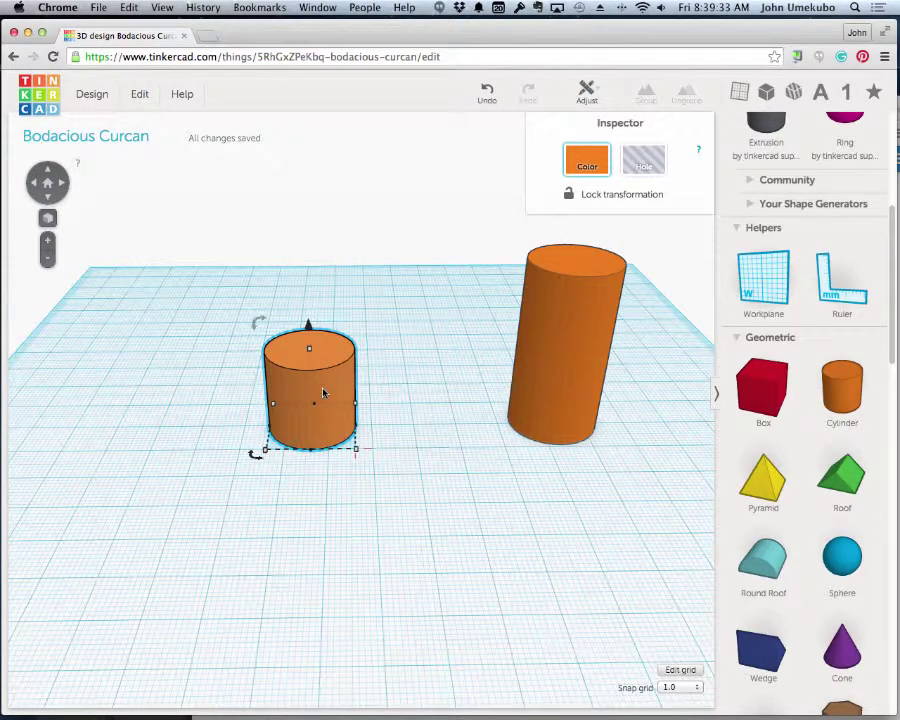
key(Delete)
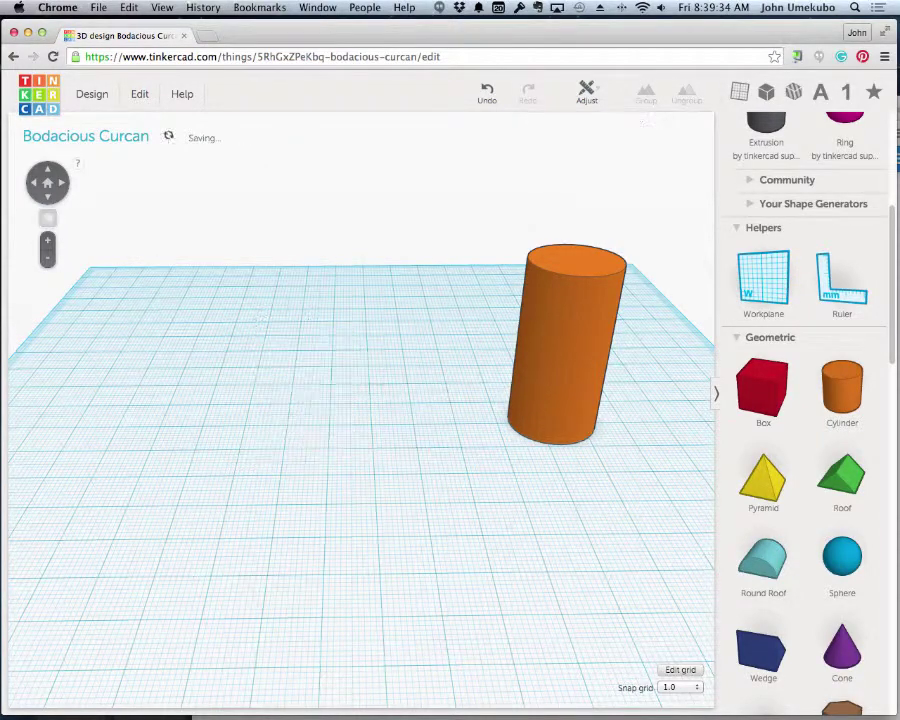
Step: Duplicate the tall cylinder six times by pulling copies off the original and spreading them over the workplane
click(545, 363)
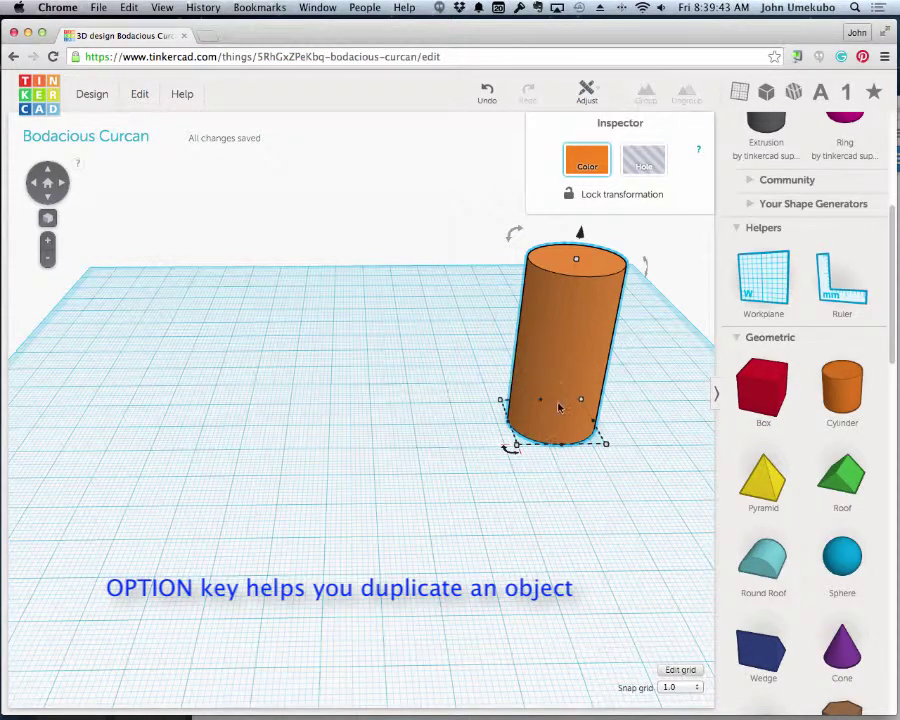
alt+drag(558, 390, 277, 389)
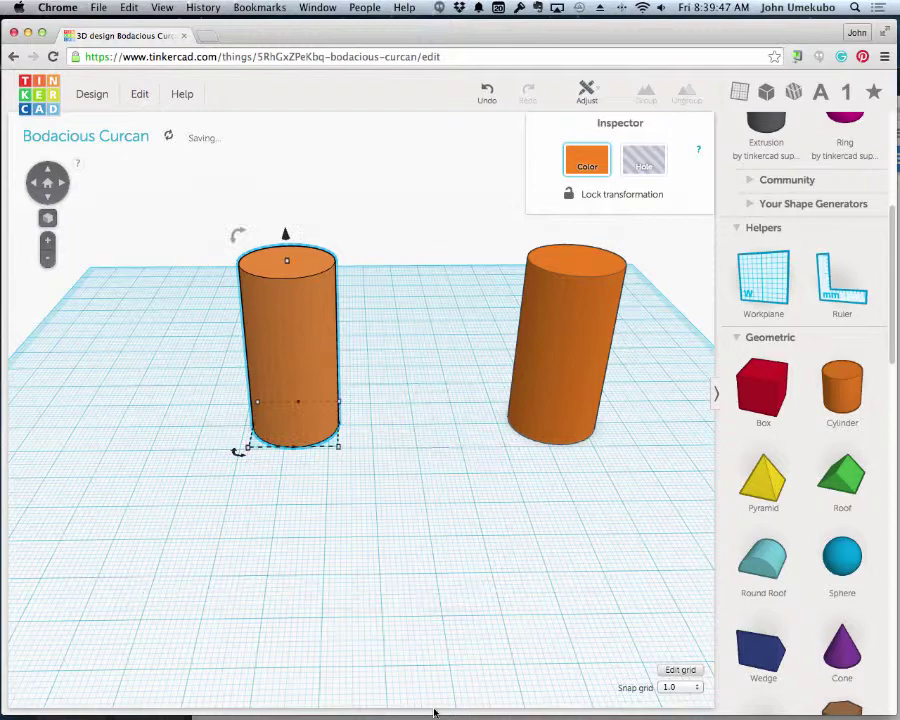
alt+drag(551, 357, 170, 461)
alt+drag(544, 378, 390, 326)
alt+drag(583, 383, 496, 304)
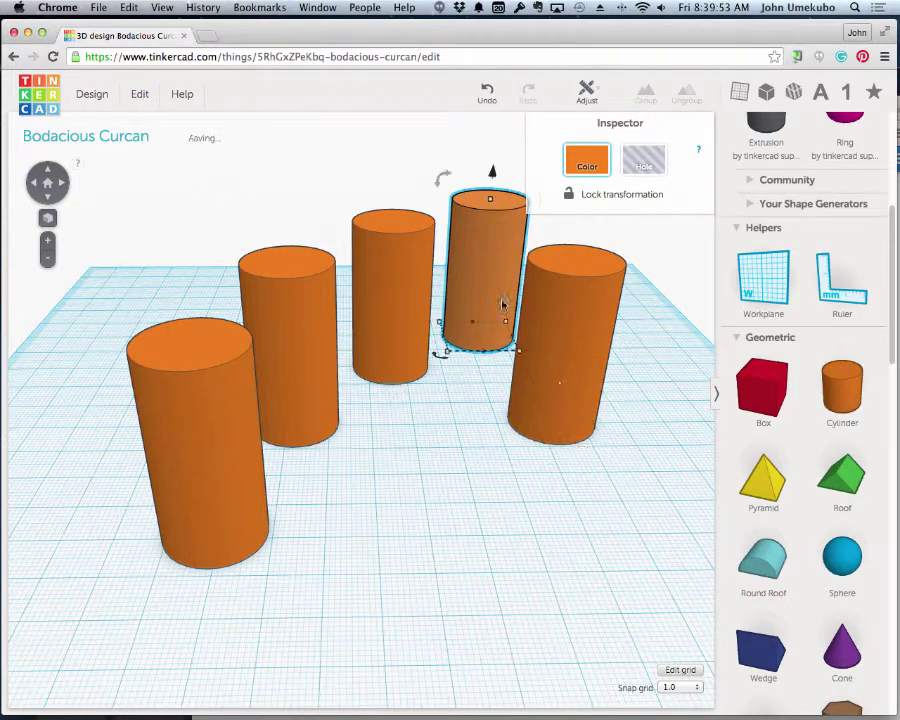
alt+drag(561, 388, 340, 509)
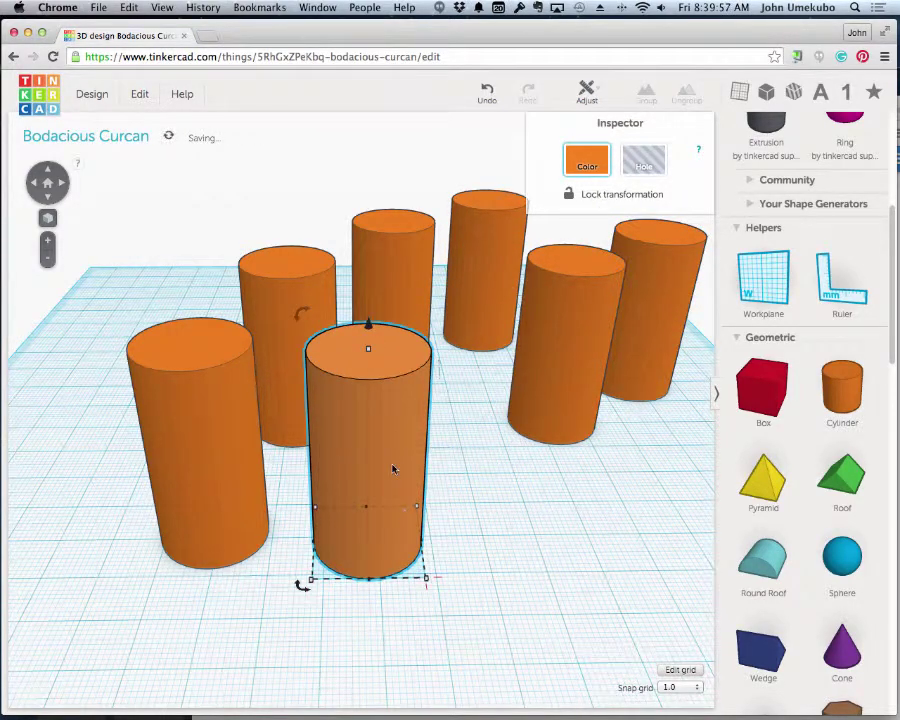
Step: Delete all six copies one after another, keeping only the original tall cylinder
key(Delete)
click(241, 418)
key(Delete)
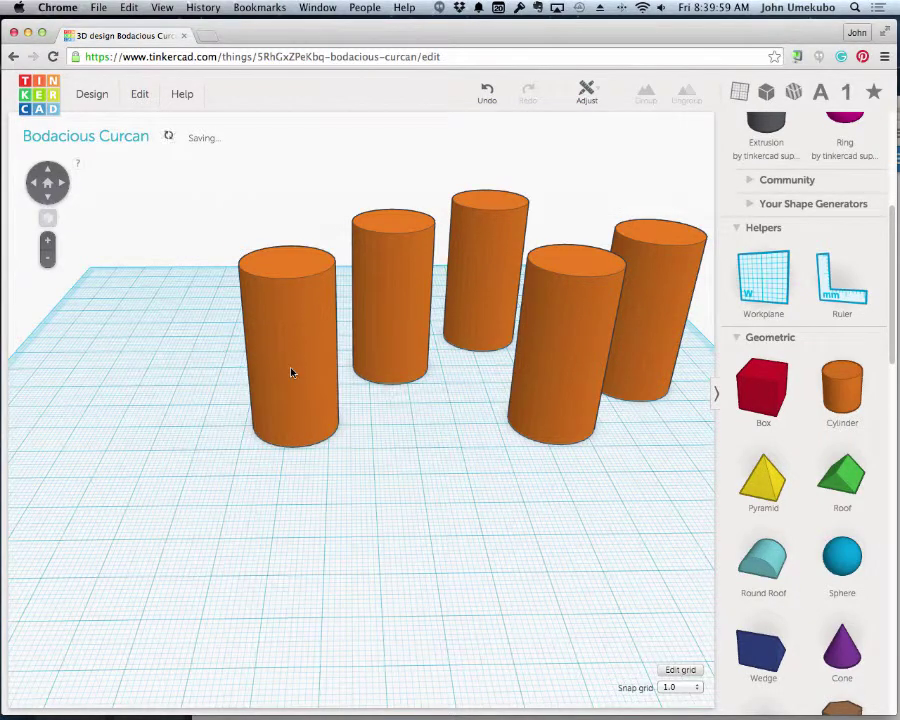
click(291, 370)
key(Delete)
click(362, 342)
key(Delete)
click(468, 297)
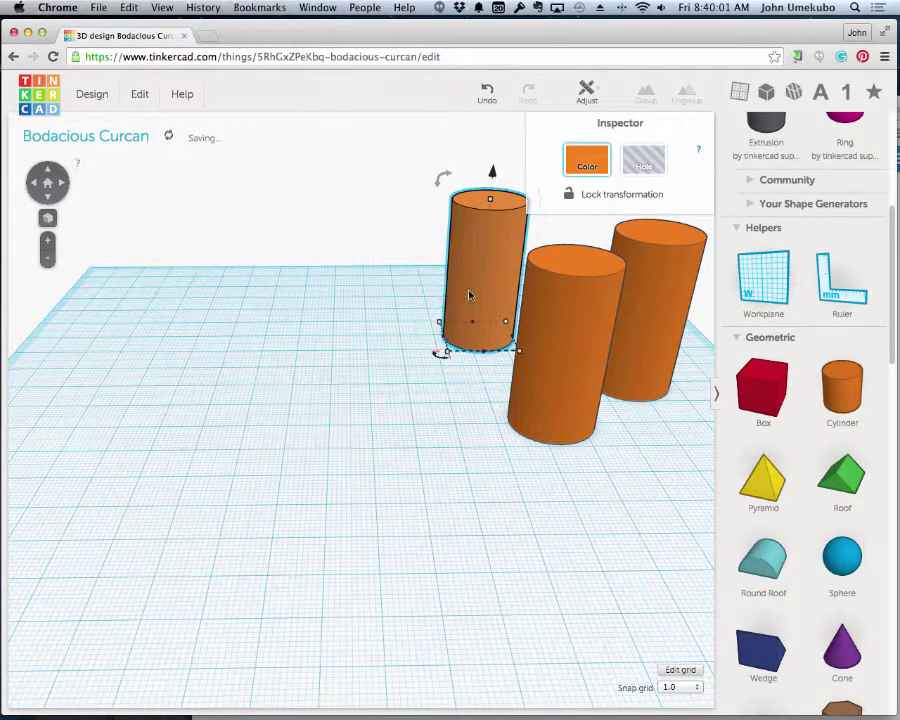
key(Delete)
click(675, 325)
key(Delete)
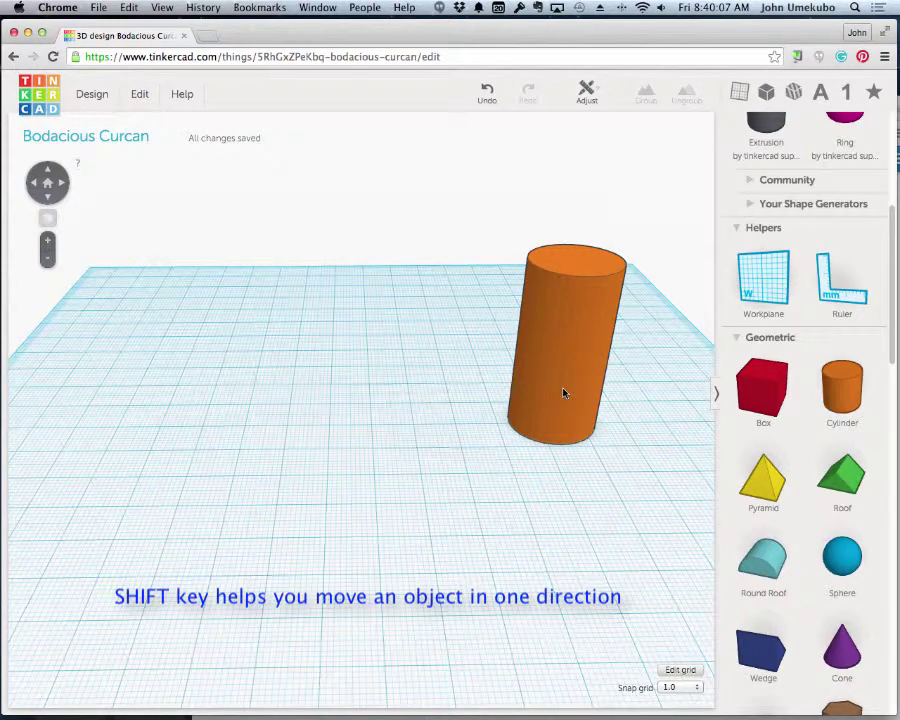
Step: Shift the tall cylinder slightly sideways with its movement constrained to one direction, and deselect it
mouse_move(563, 393)
shift+mouse_down()
mouse_move(141, 386)
mouse_move(446, 398)
mouse_move(442, 327)
mouse_move(418, 426)
mouse_move(463, 407)
mouse_move(374, 412)
mouse_move(358, 428)
mouse_move(354, 392)
mouse_move(348, 448)
mouse_move(420, 408)
mouse_move(462, 368)
mouse_move(475, 344)
mouse_move(482, 282)
mouse_move(590, 596)
mouse_move(547, 384)
mouse_move(627, 388)
mouse_move(548, 398)
mouse_move(563, 400)
mouse_move(565, 386)
mouse_move(390, 392)
mouse_move(227, 382)
mouse_move(563, 424)
mouse_move(726, 425)
mouse_move(555, 398)
mouse_move(520, 225)
mouse_move(619, 587)
mouse_move(603, 468)
mouse_move(571, 378)
mouse_move(570, 394)
shift+mouse_up()
click(572, 568)
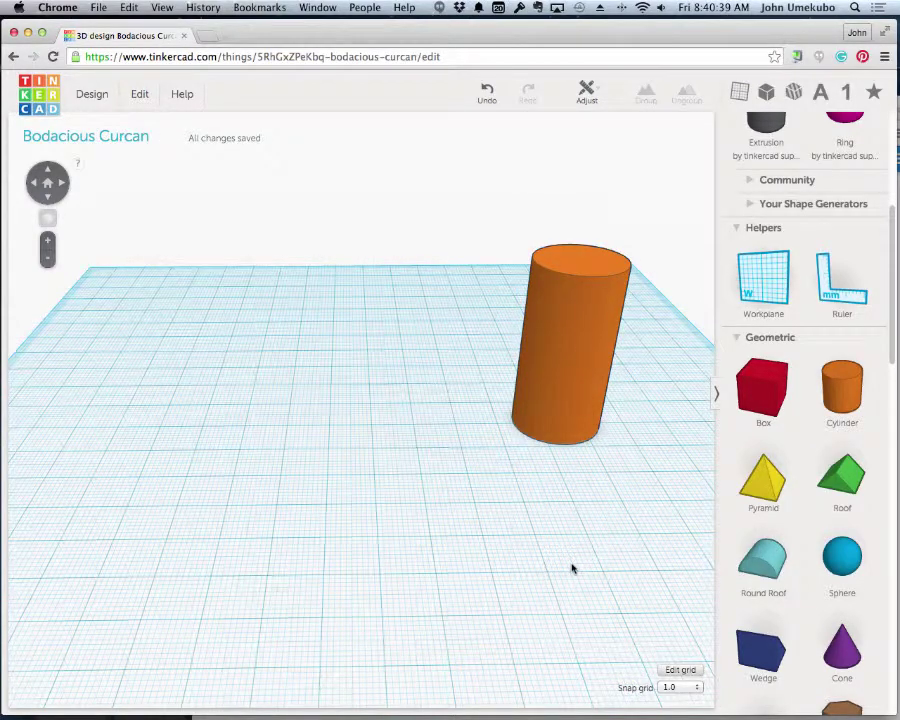
Step: Duplicate the tall cylinder three times in one constrained direction to form a straight, roughly evenly spaced row of four
alt+shift+drag(558, 339, 432, 368)
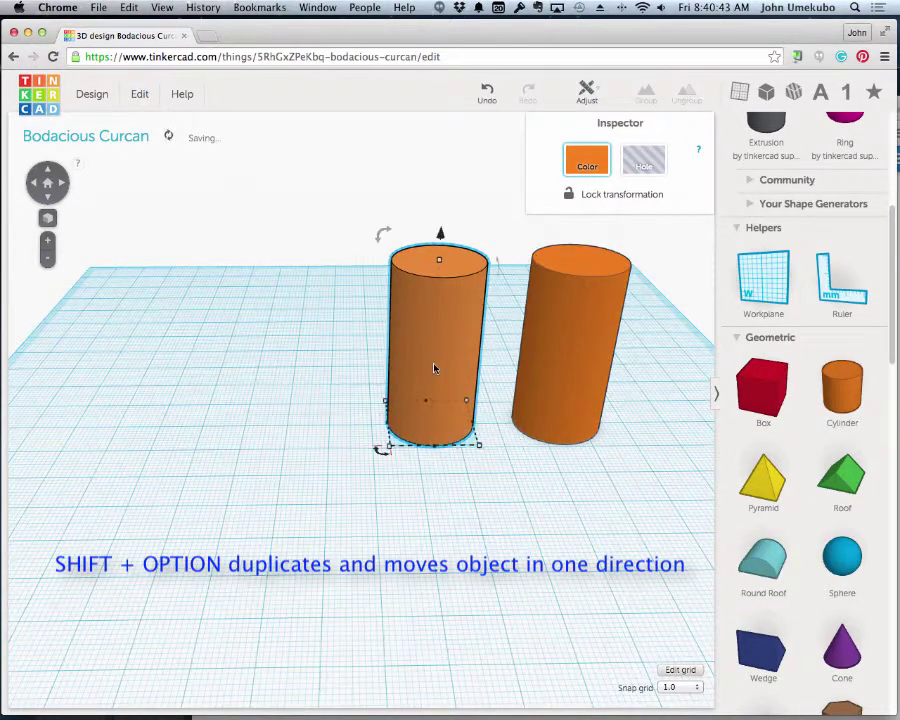
key(Escape)
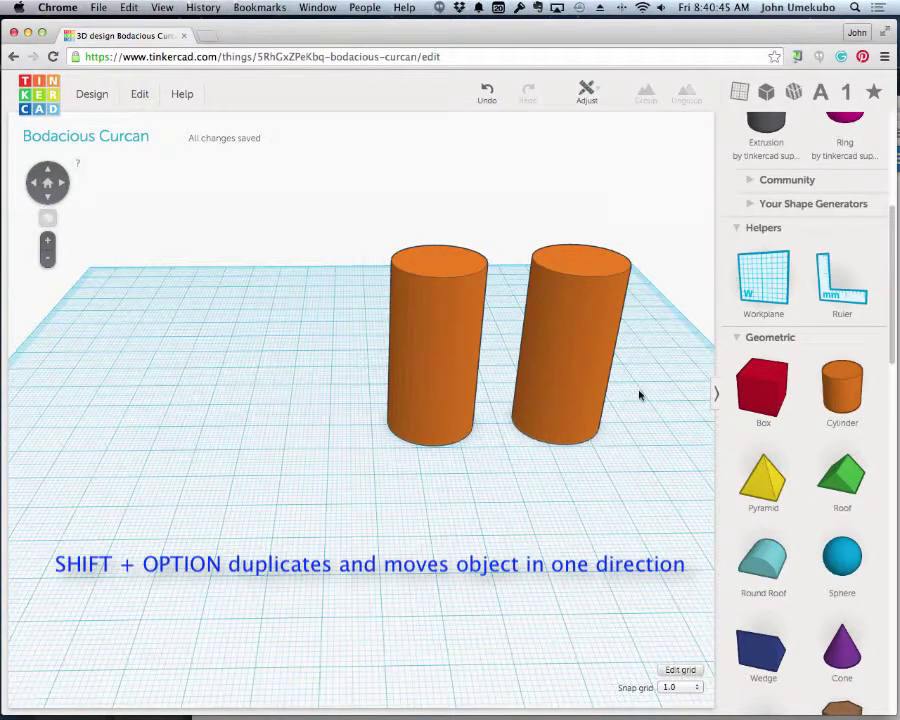
alt+shift+drag(578, 377, 294, 374)
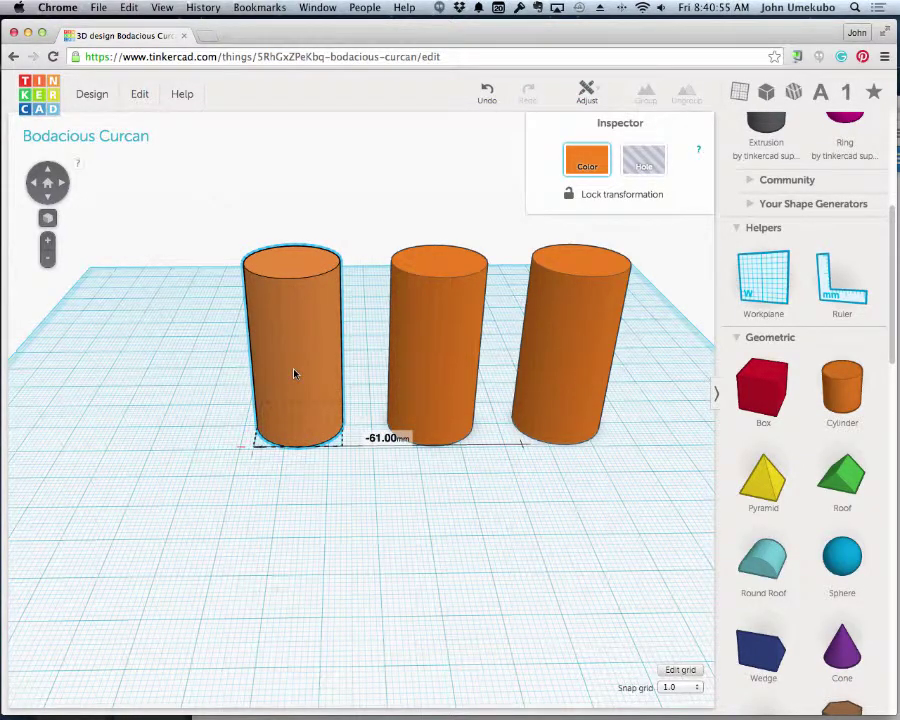
alt+shift+drag(294, 374, 294, 374)
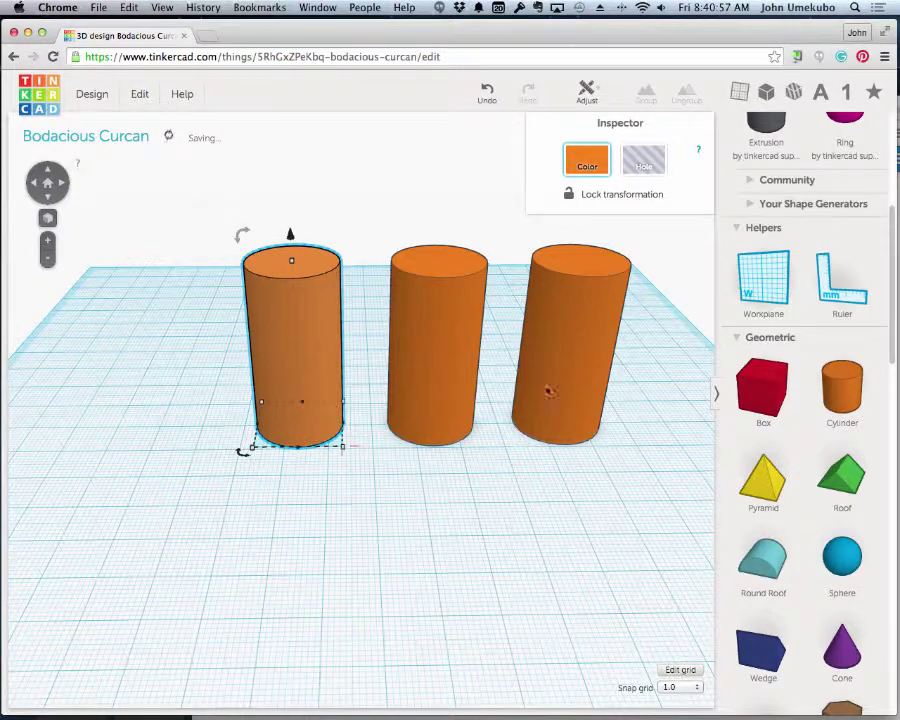
click(586, 394)
alt+shift+drag(586, 394, 183, 368)
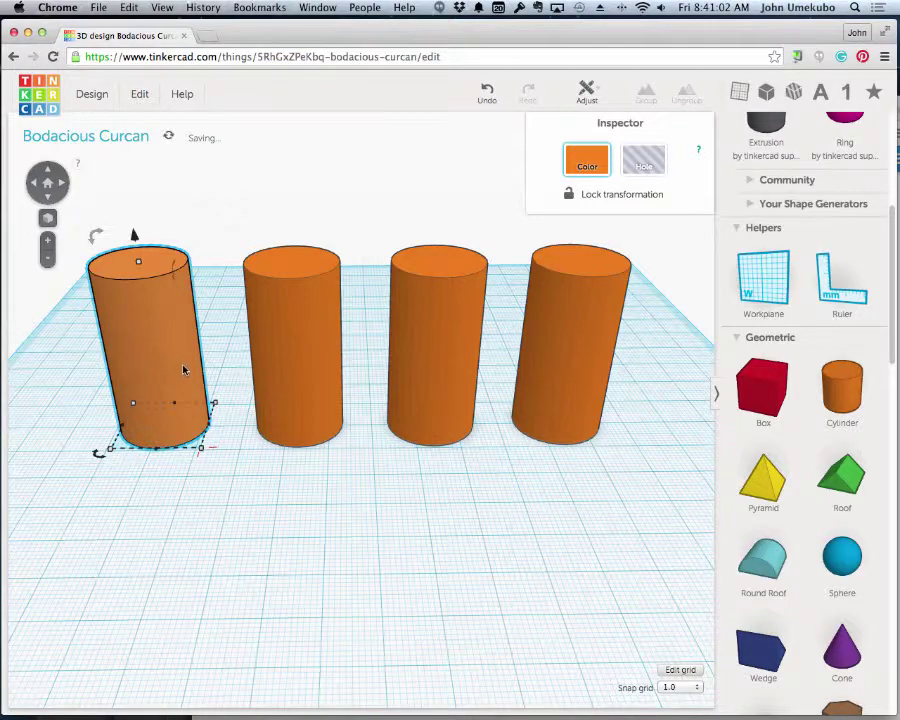
click(423, 483)
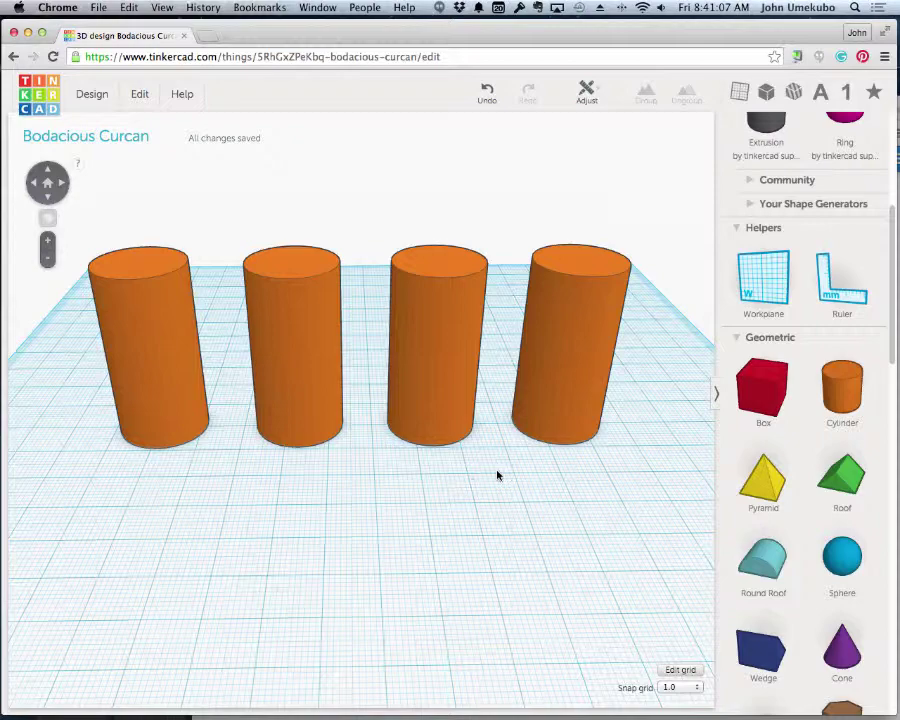
Step: Delete the three duplicates from the row, keeping only the original cylinder
click(452, 416)
key(Delete)
click(300, 350)
key(Delete)
click(189, 329)
key(Delete)
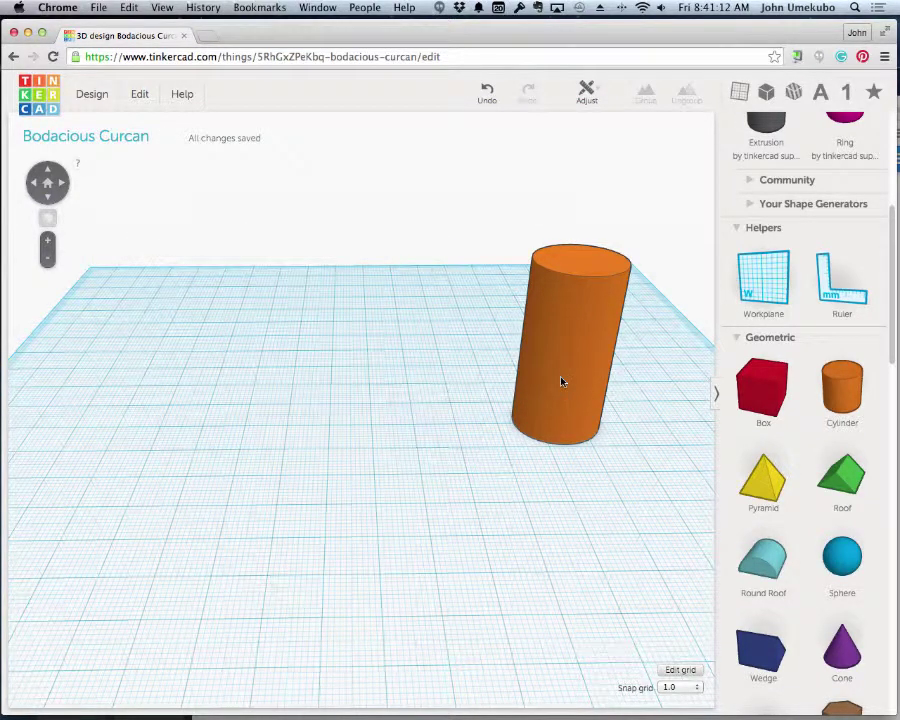
Step: Duplicate the tall cylinder alongside itself and shrink the copy proportionally about its centre to a base of about 10 mm
click(562, 381)
alt+drag(562, 380, 389, 380)
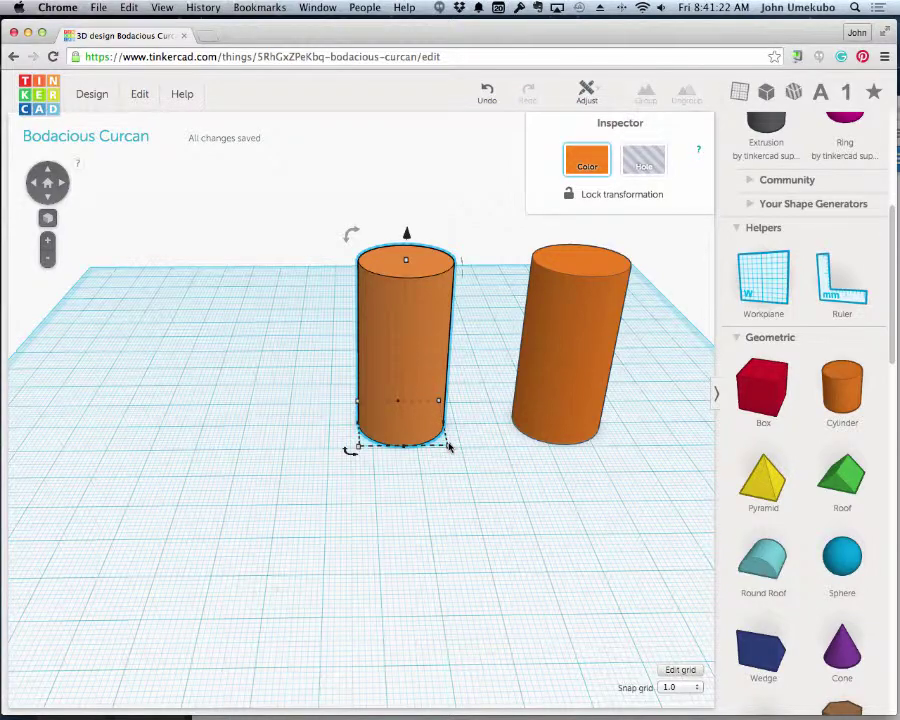
drag(449, 447, 424, 433)
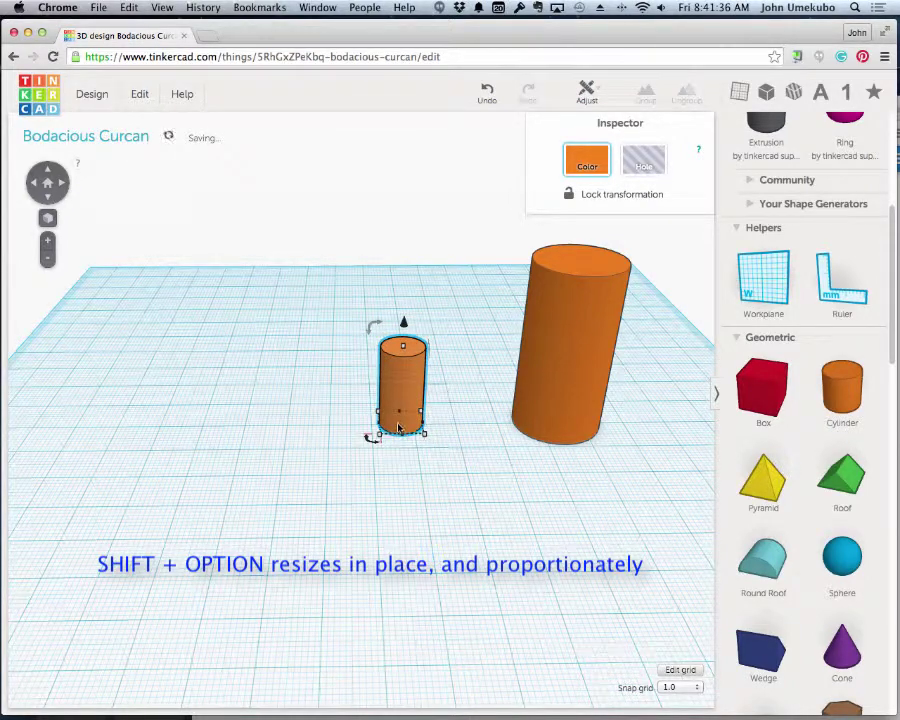
Step: Duplicate the small cylinder alongside itself and enlarge the new copy proportionally about its centre until it exceeds the original tall cylinder
drag(409, 430, 290, 430)
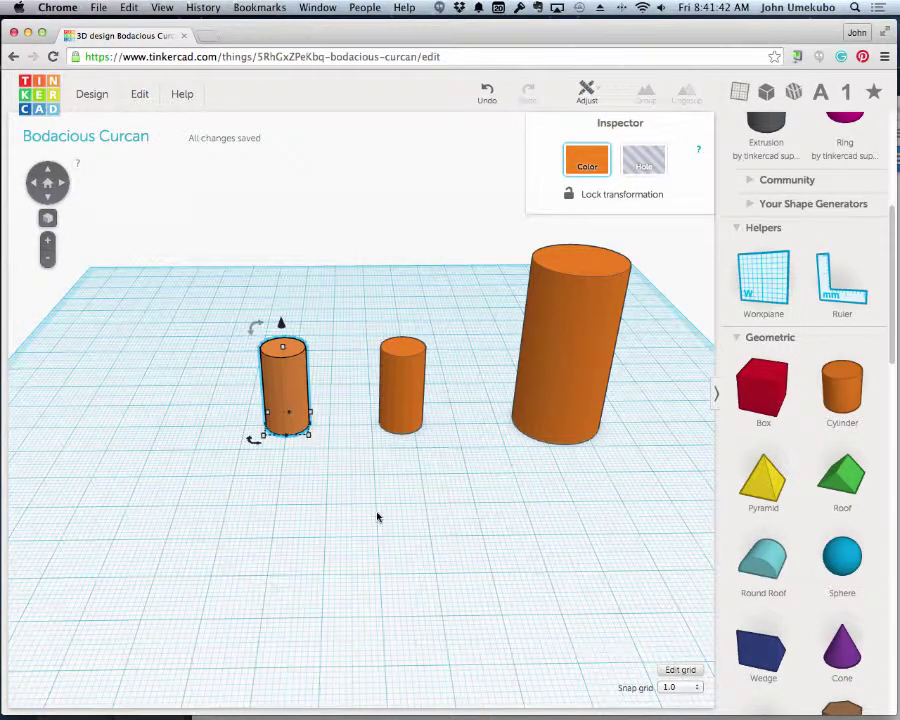
mouse_move(312, 413)
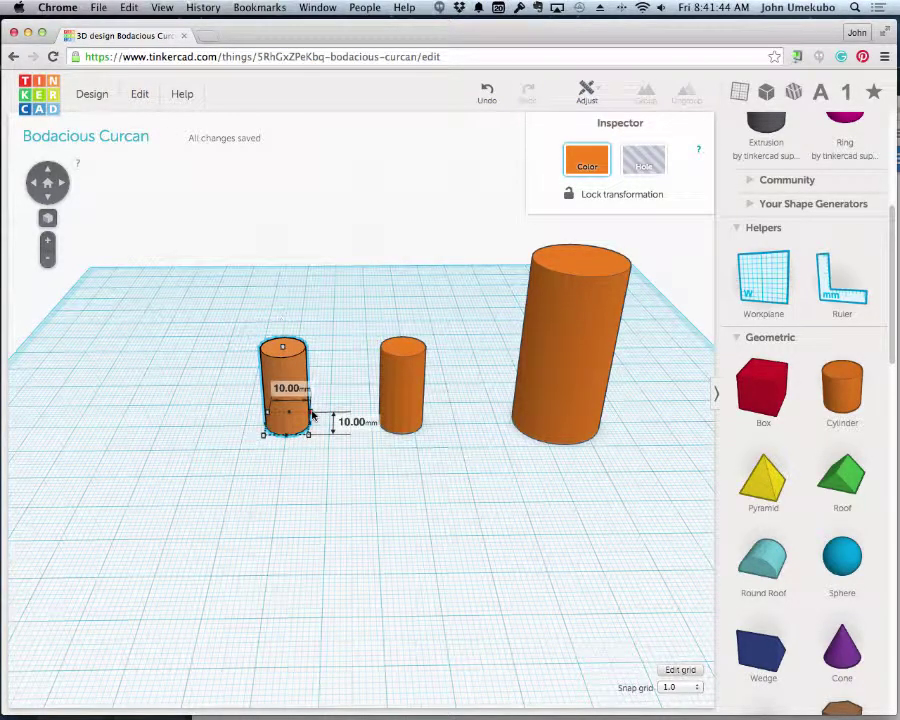
shift+drag(312, 413, 362, 388)
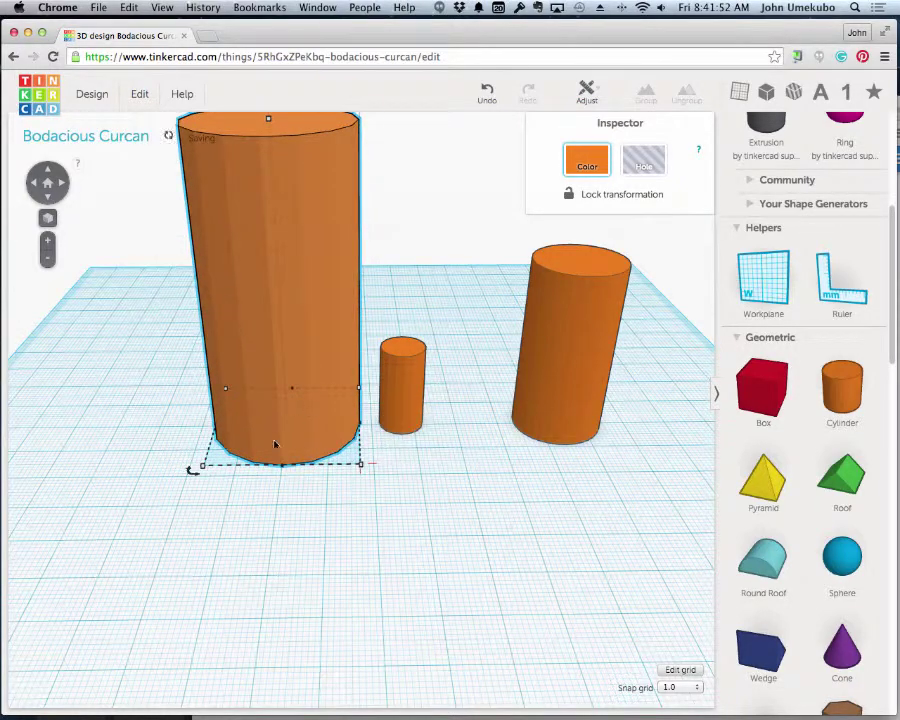